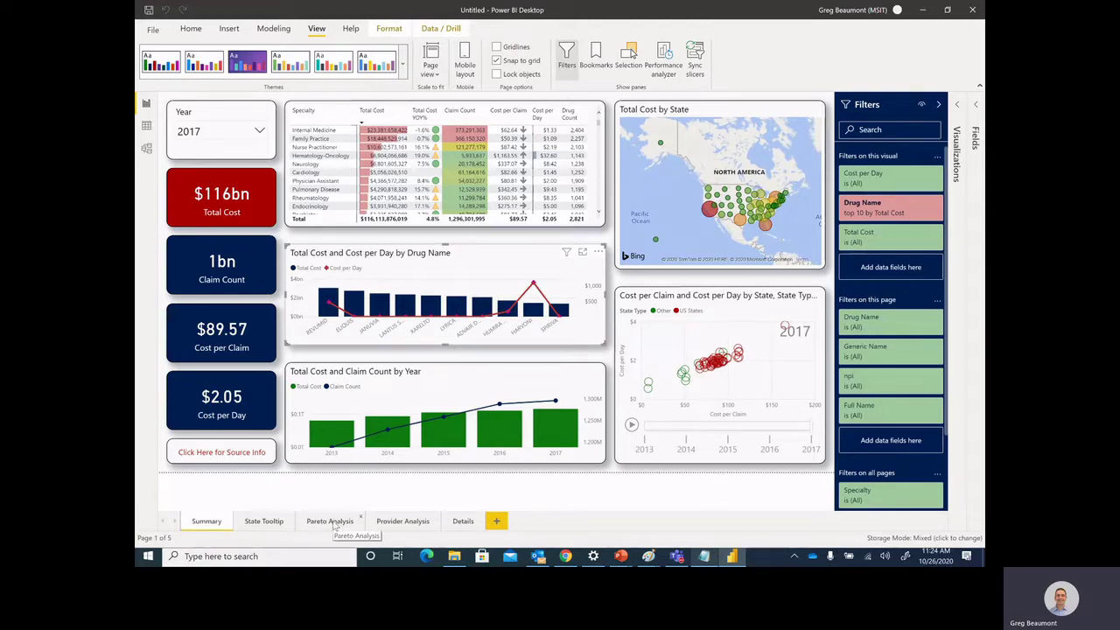
- Preview the Pareto and Summary pages, then download and open CMS Medicare Part D Report.pbit
{"action": "left_click", "coordinate": [333, 524]}
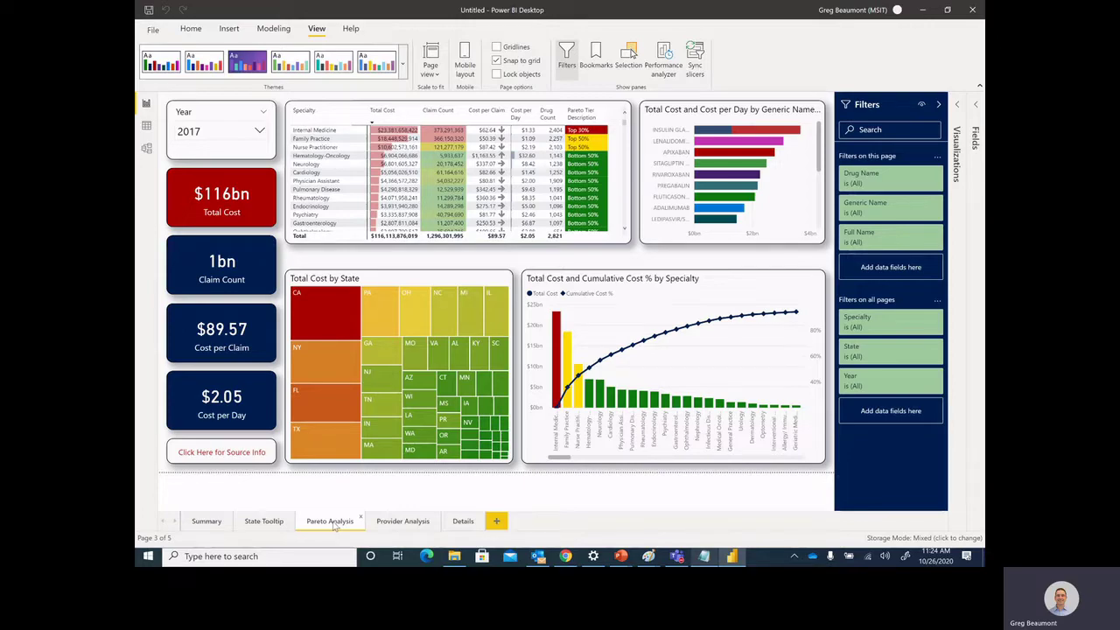
{"action": "left_click", "coordinate": [207, 522]}
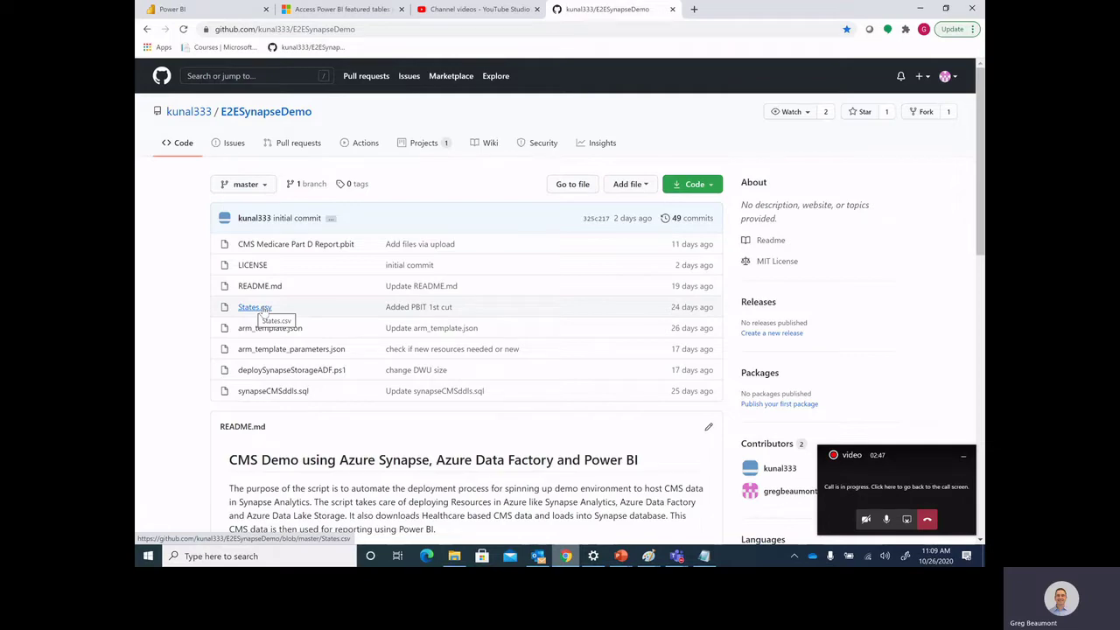
{"action": "left_click", "coordinate": [331, 248]}
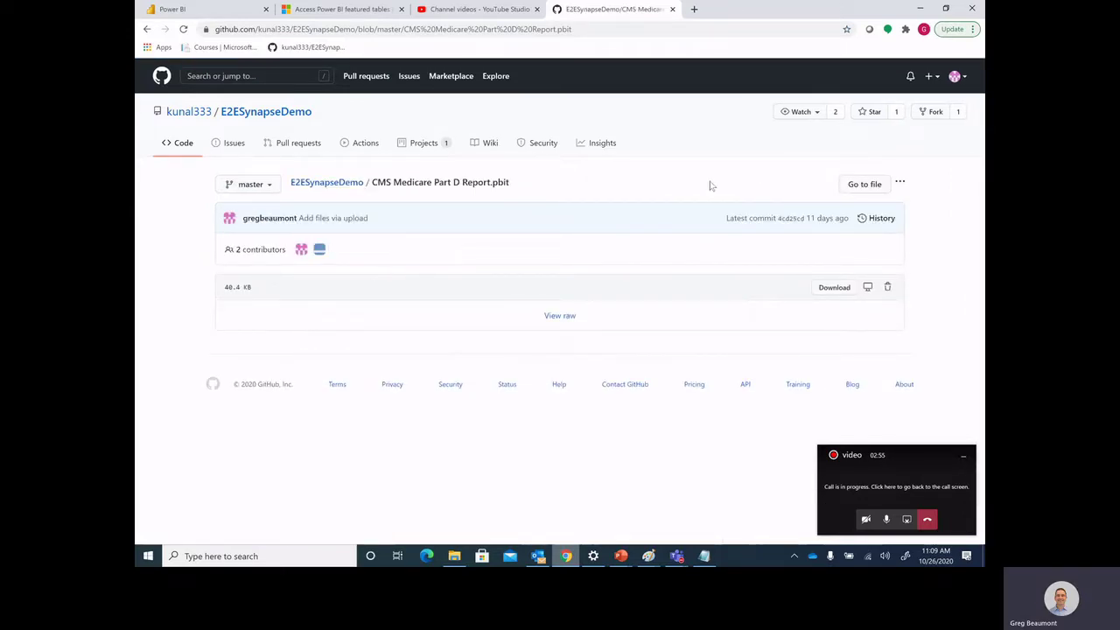
{"action": "left_click", "coordinate": [827, 289]}
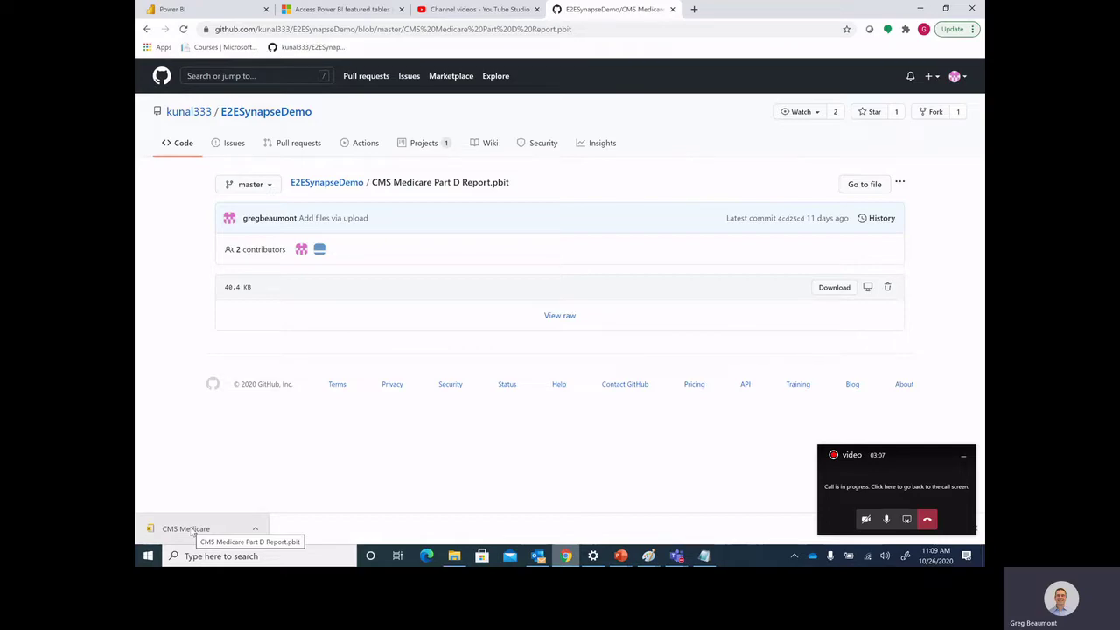
{"action": "left_click", "coordinate": [195, 530]}
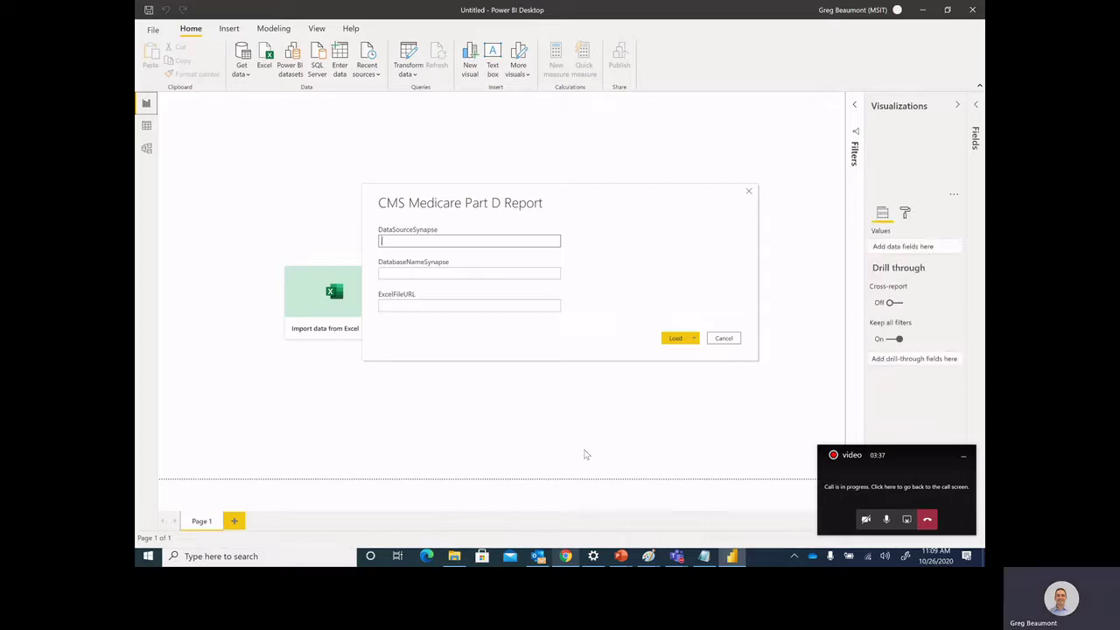
- Step through the empty DataSourceSynapse, DatabaseNameSynapse and ExcelFileURL template parameter fields
{"action": "left_click", "coordinate": [408, 241]}
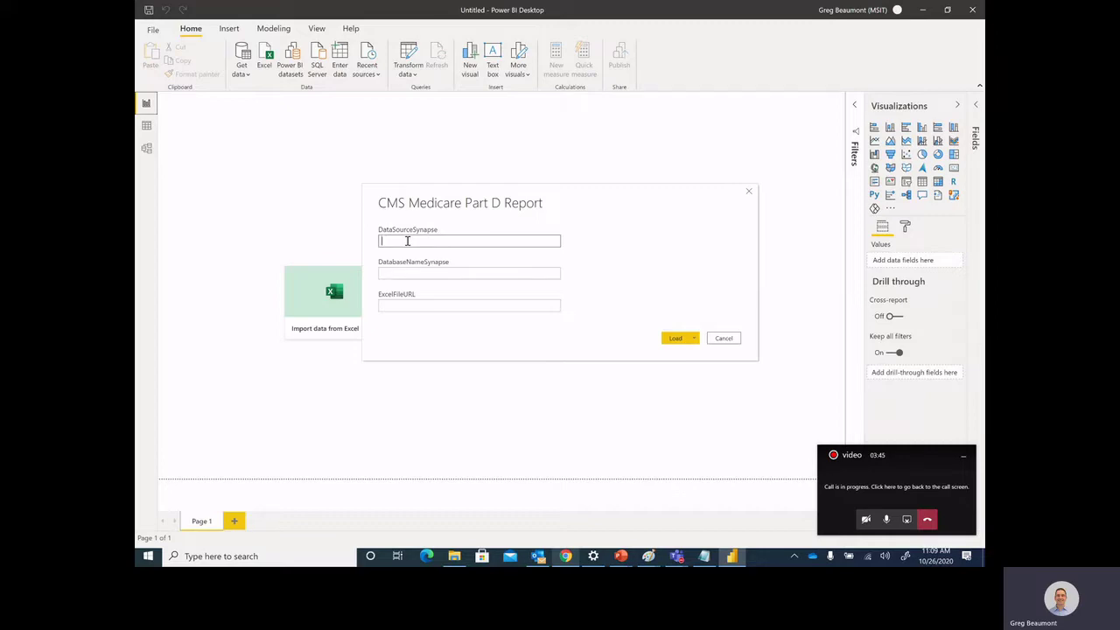
{"action": "left_click", "coordinate": [405, 272]}
{"action": "left_click", "coordinate": [405, 305]}
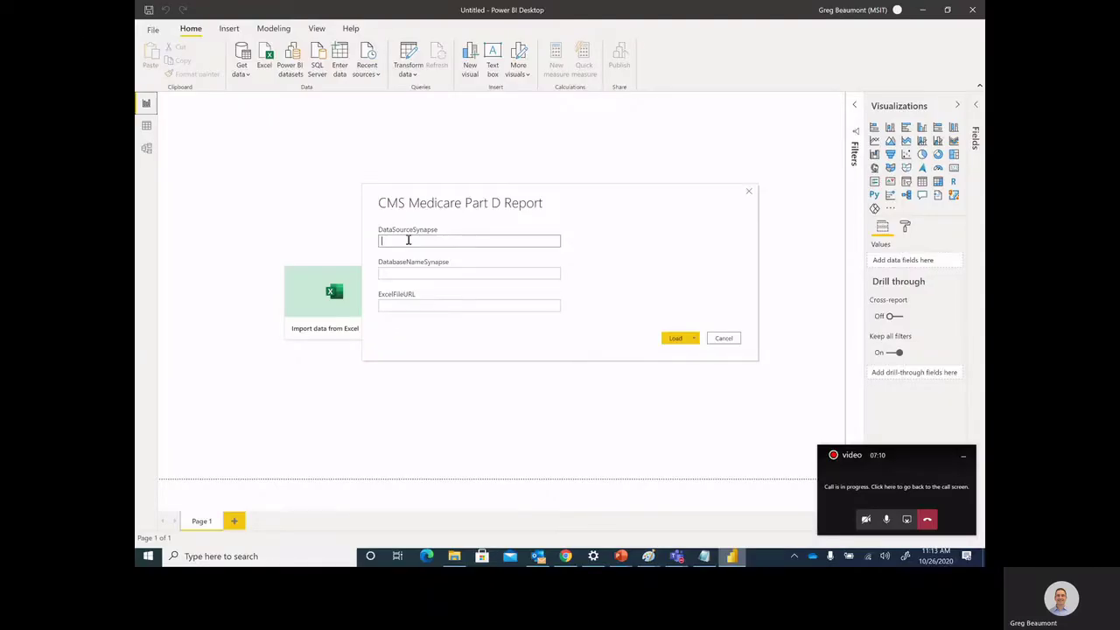
- Paste cmsdemo4server.database.windows.net as the data source and choose cmsdemo4pool as the database name
{"action": "right_click", "coordinate": [409, 242]}
{"action": "left_click", "coordinate": [430, 281]}
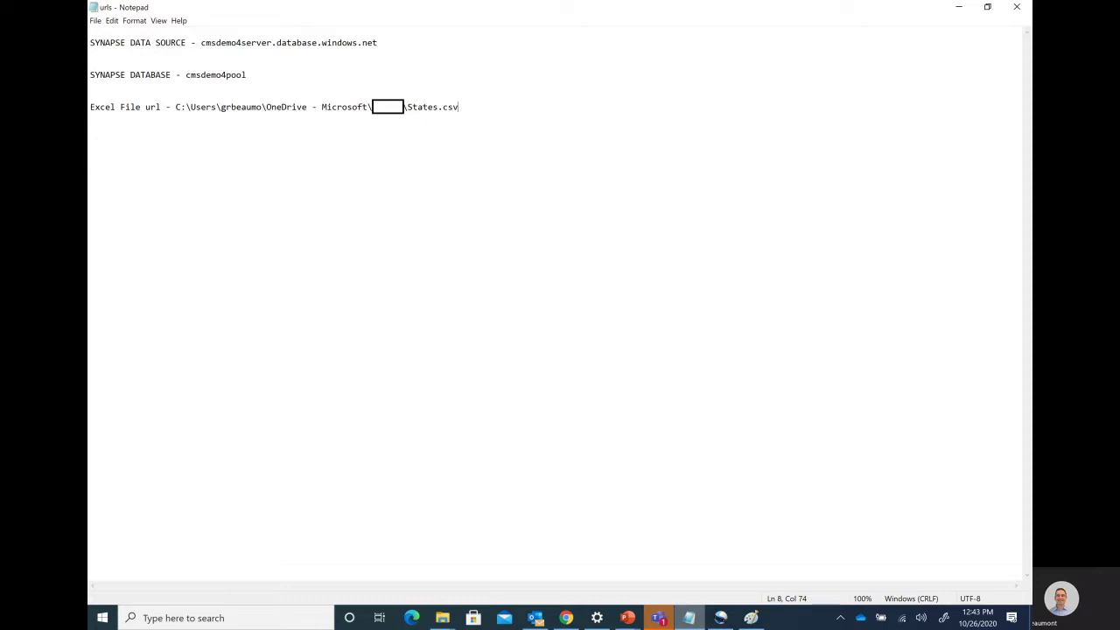
{"action": "left_click", "coordinate": [449, 274]}
{"action": "left_click", "coordinate": [460, 313]}
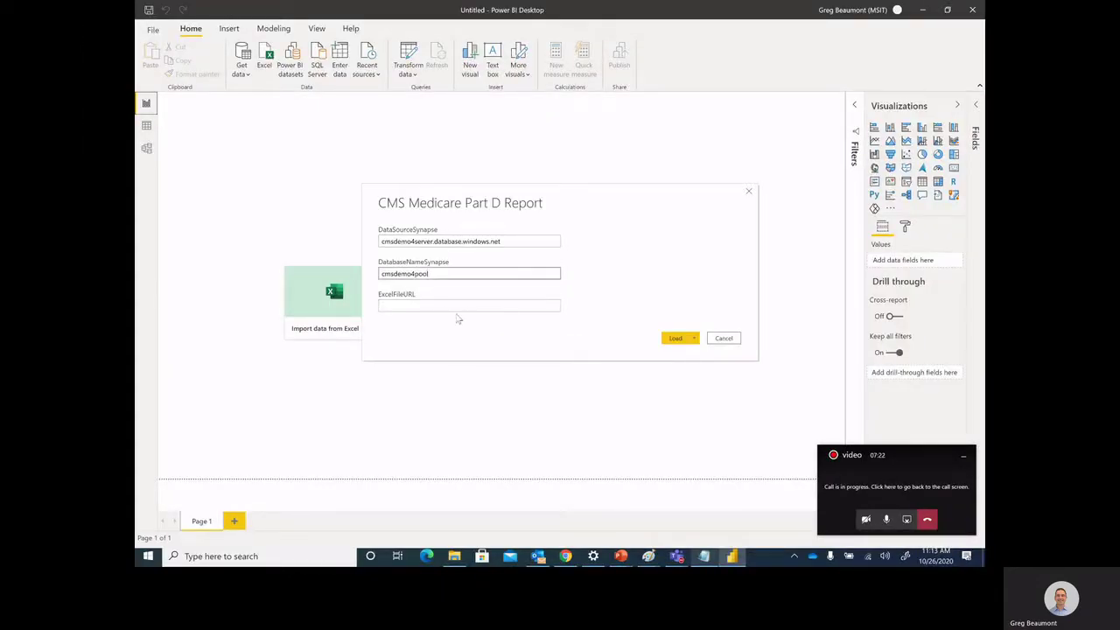
{"action": "left_click", "coordinate": [438, 308]}
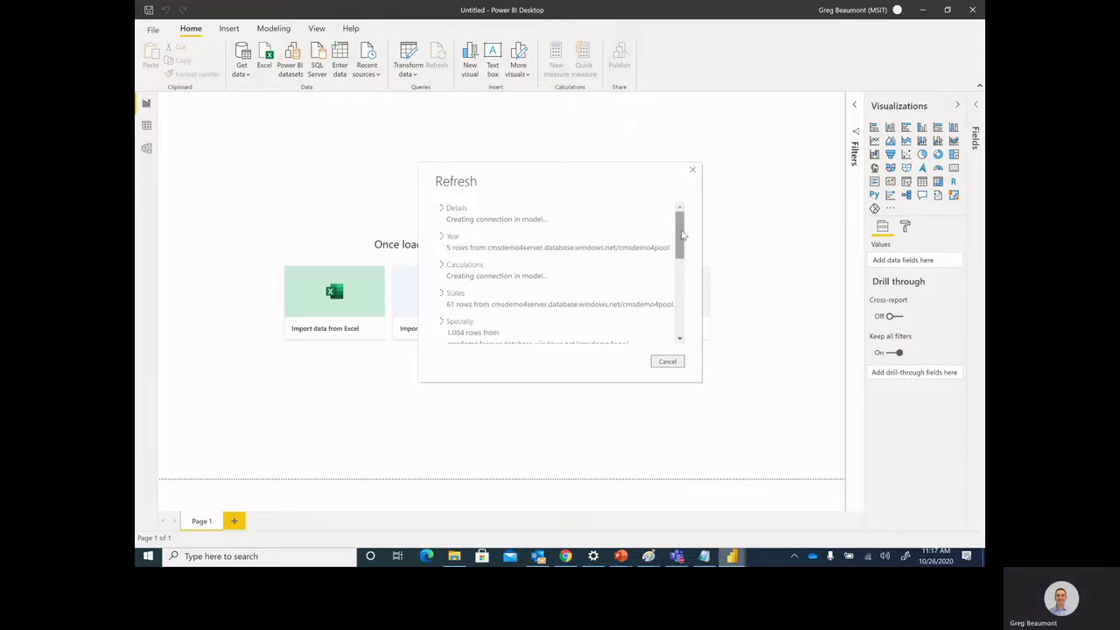
- Scroll the Refresh dialog's status list to watch row counts as the Synapse tables load
{"action": "left_click_drag", "start_coordinate": [682, 235], "coordinate": [681, 289]}
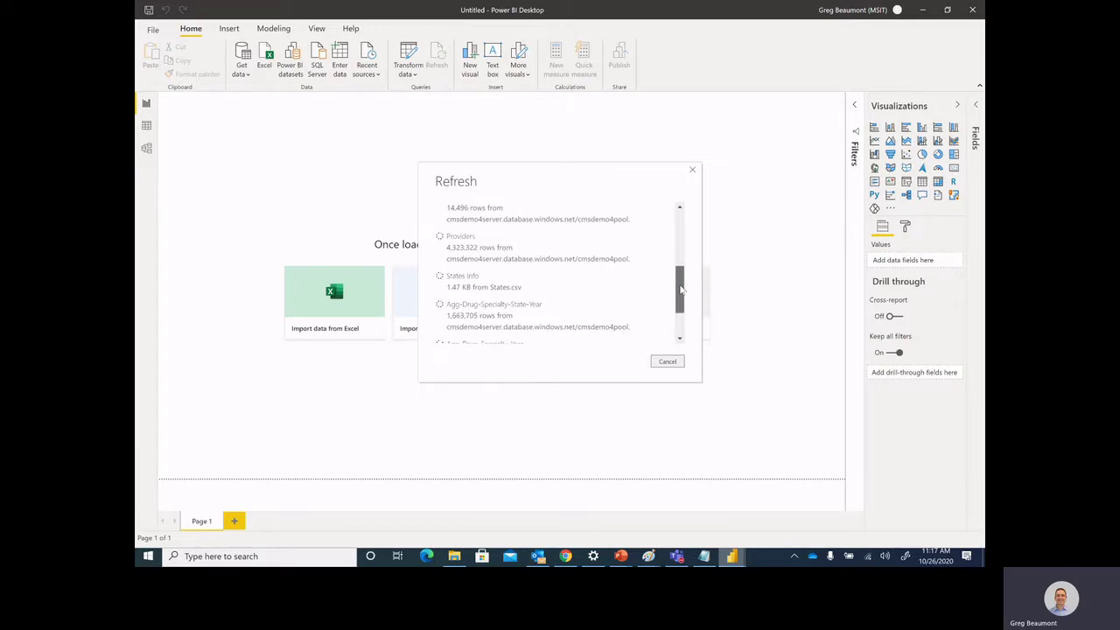
{"action": "left_click_drag", "start_coordinate": [681, 290], "coordinate": [681, 298]}
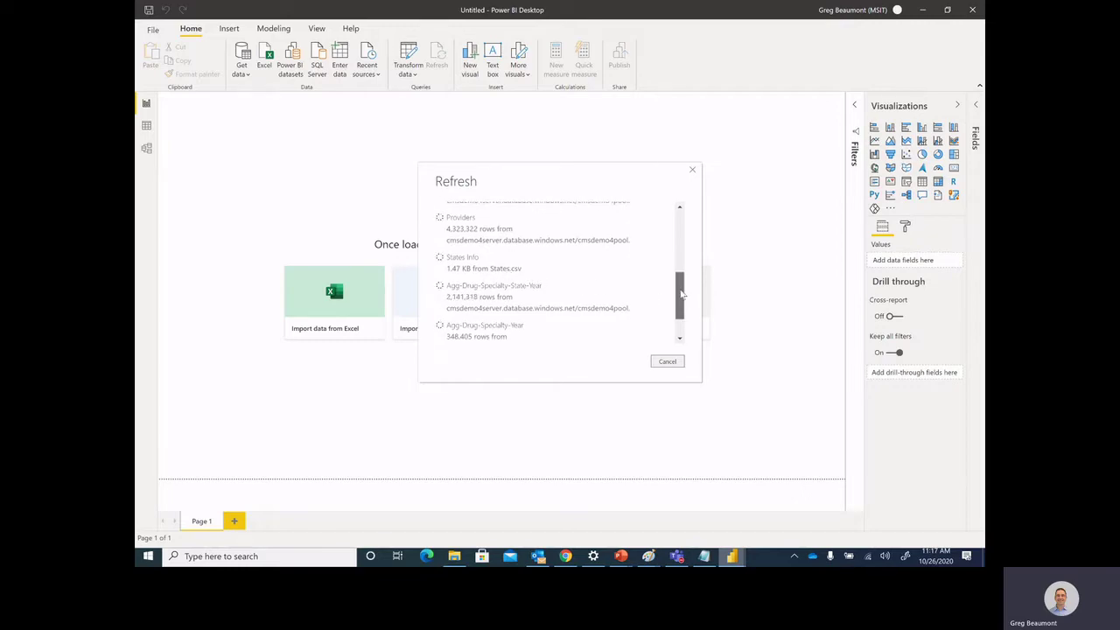
{"action": "left_click_drag", "start_coordinate": [681, 295], "coordinate": [680, 312]}
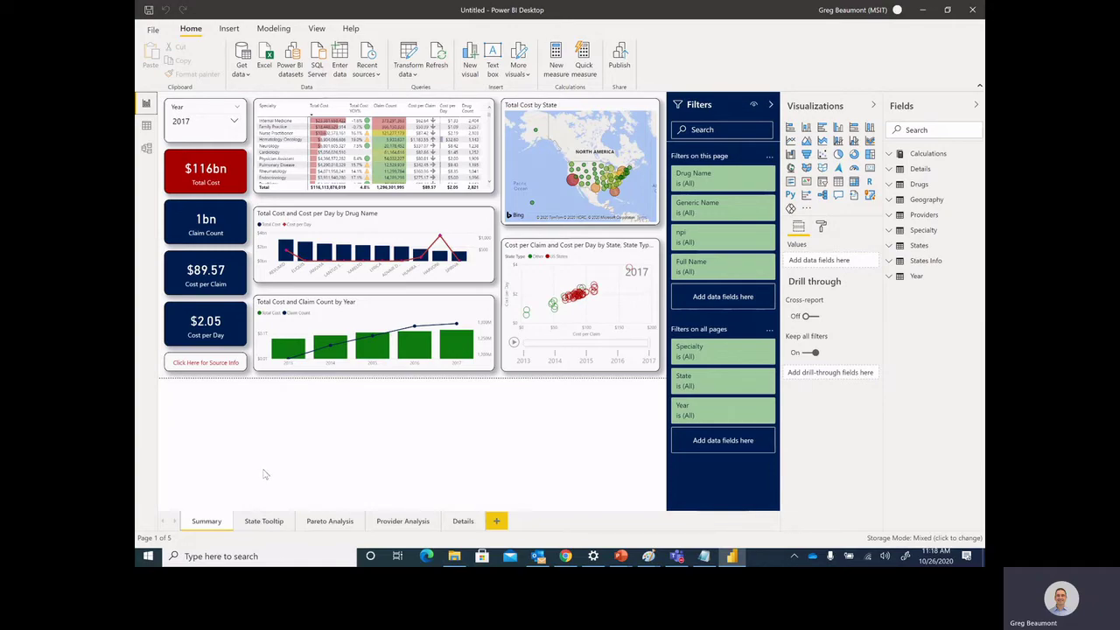
- Show the Pareto Analysis page with cost by state and cumulative cost by specialty
{"action": "left_click", "coordinate": [329, 522]}
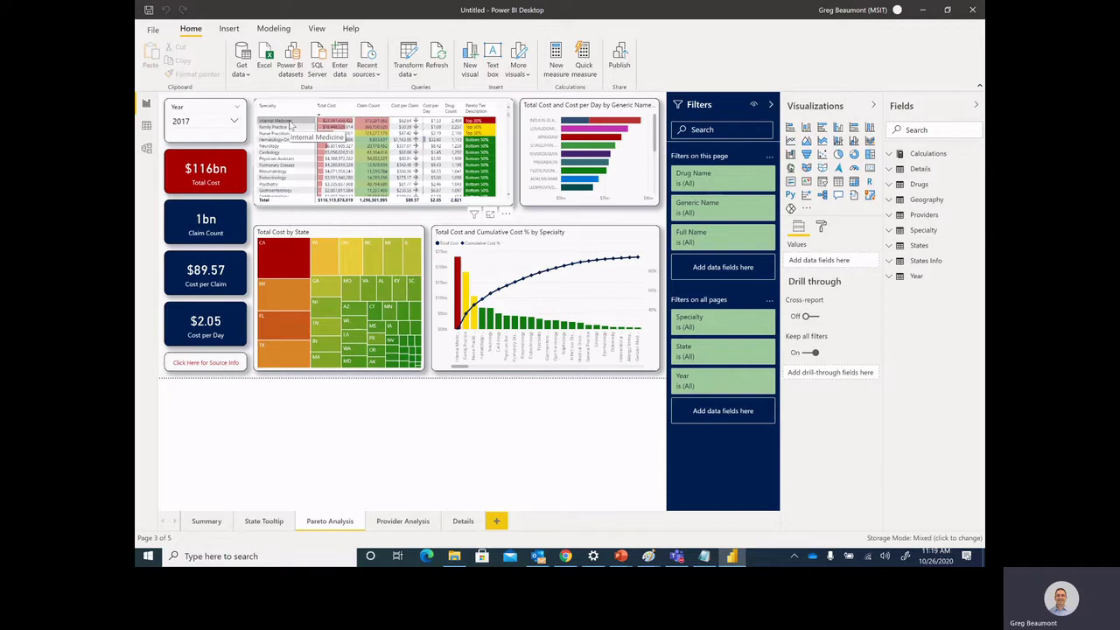
- Return to the Summary page and view the California map bubble's tooltip
{"action": "left_click", "coordinate": [200, 521]}
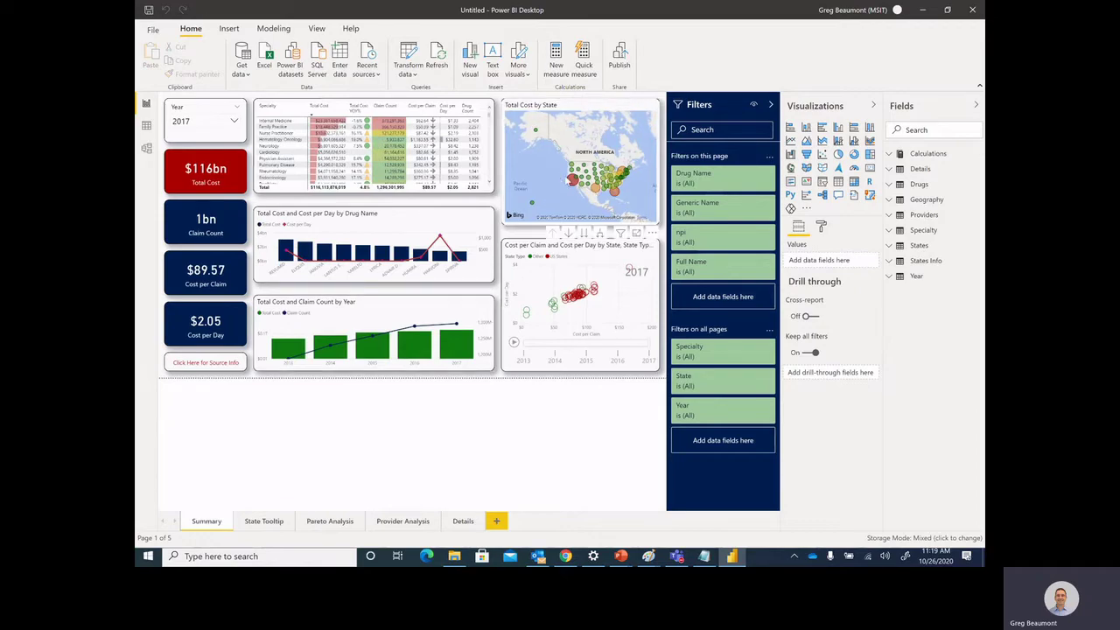
{"action": "mouse_move", "coordinate": [571, 179]}
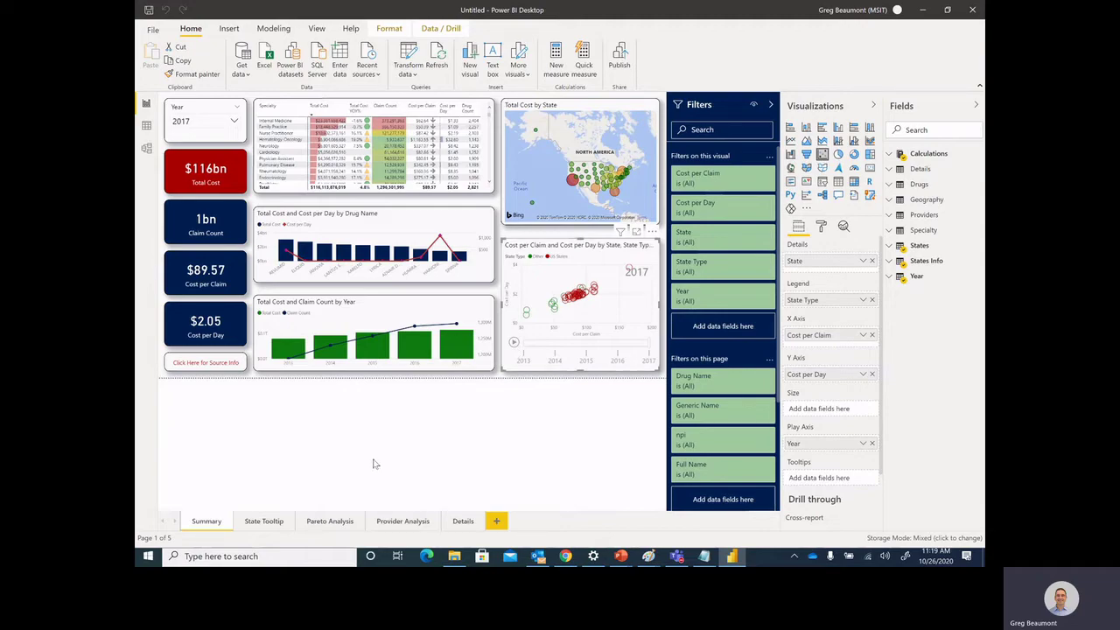
{"action": "left_click", "coordinate": [358, 438]}
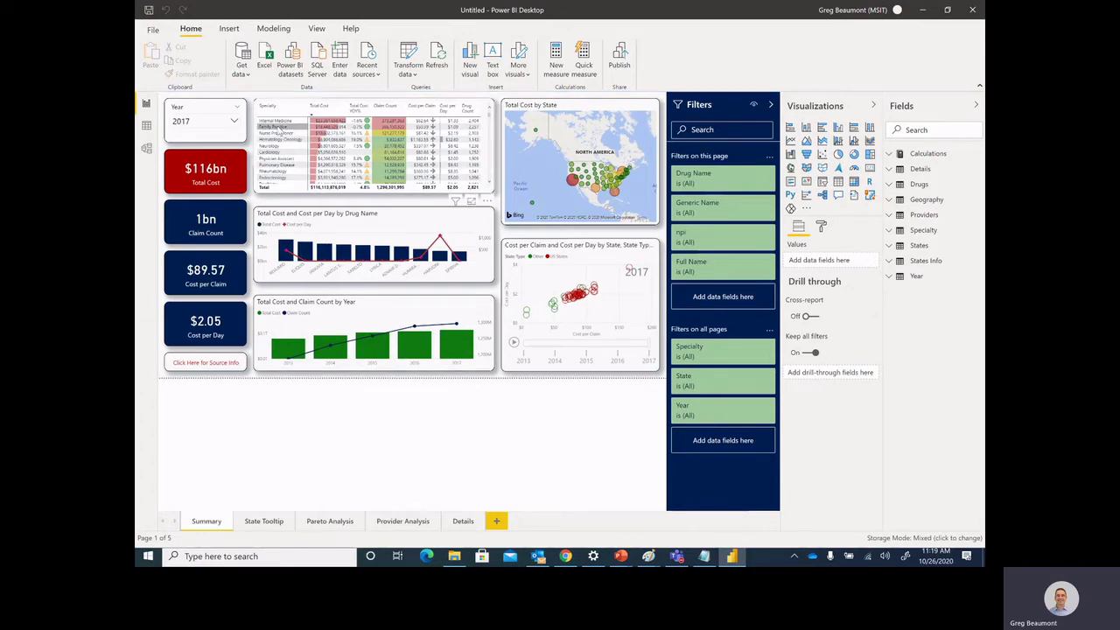
{"action": "left_click", "coordinate": [279, 128]}
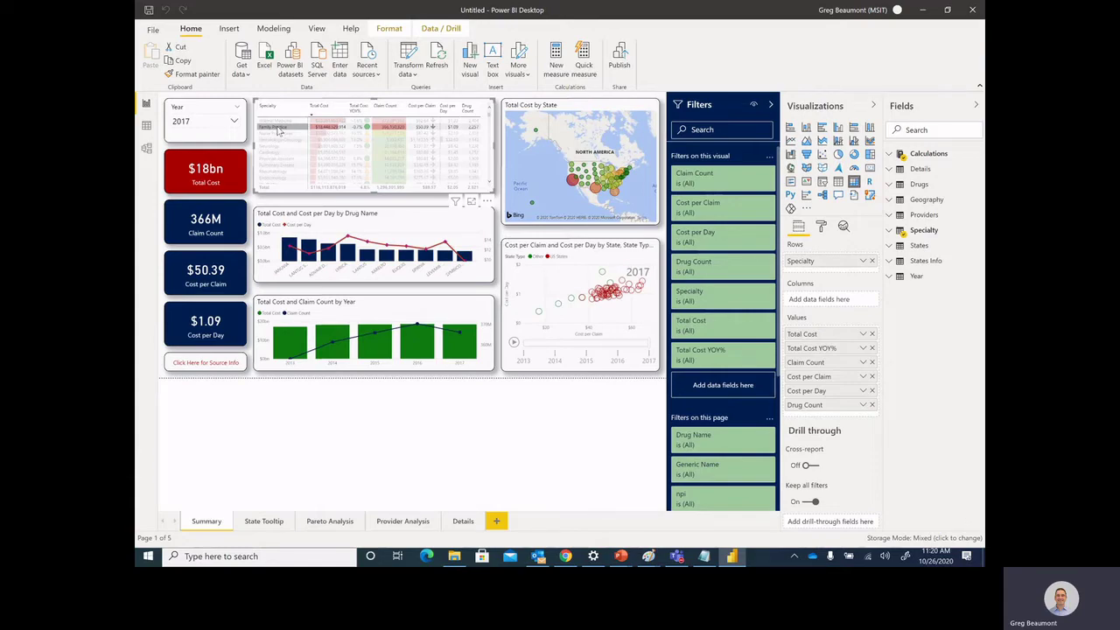
{"action": "left_click", "coordinate": [279, 128]}
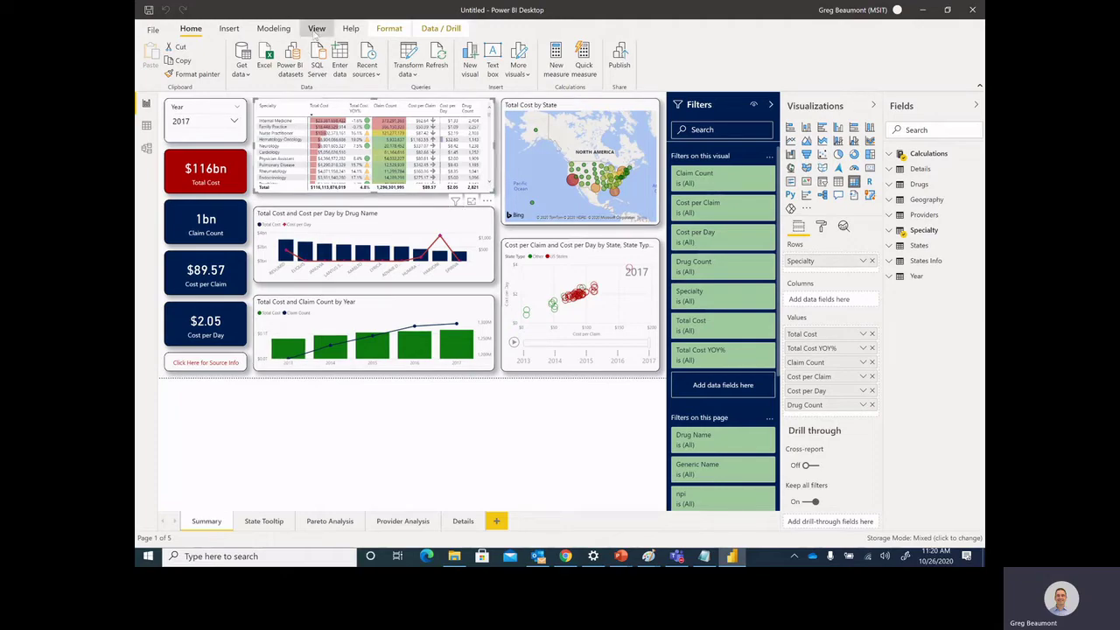
- Record Performance Analyzer timings for a Drug Name bar cross-highlight, then switch to Model view
{"action": "left_click", "coordinate": [316, 29]}
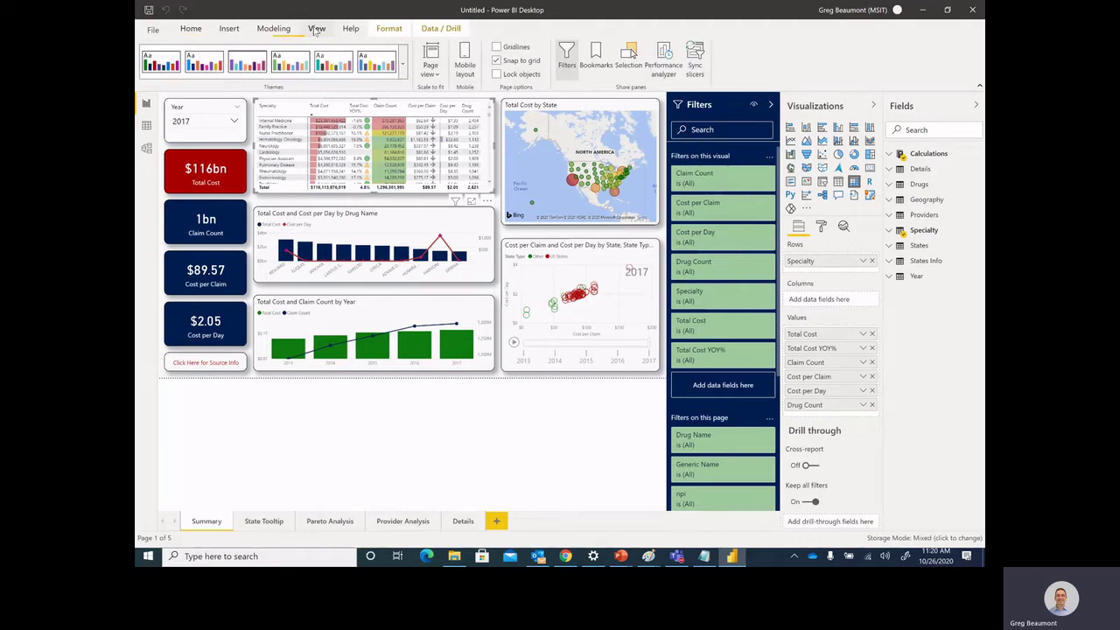
{"action": "left_click", "coordinate": [664, 59]}
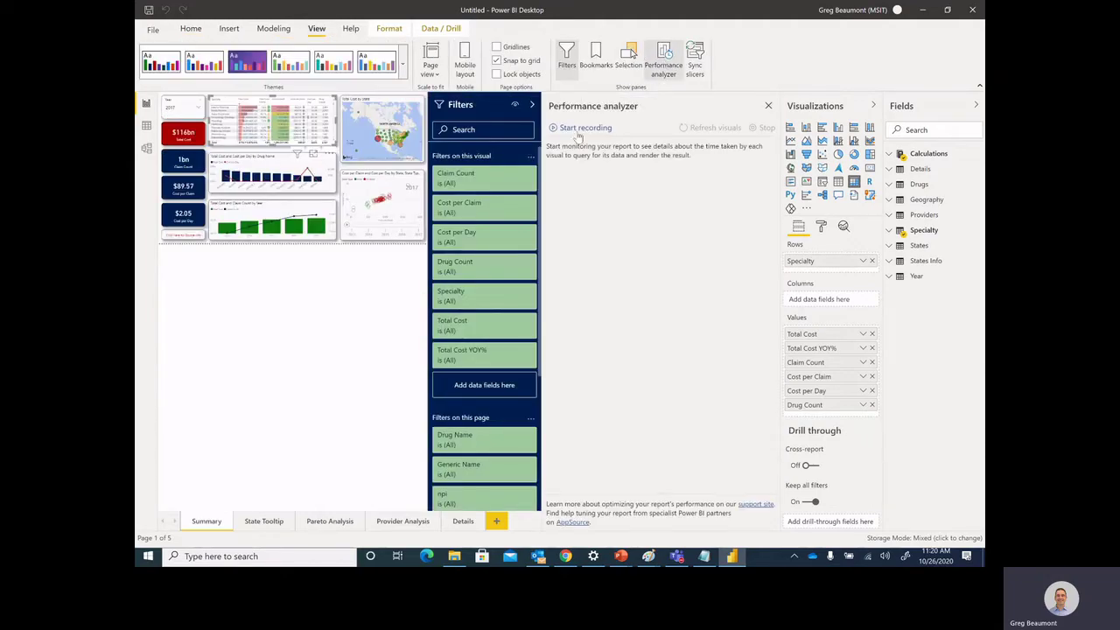
{"action": "left_click", "coordinate": [578, 130]}
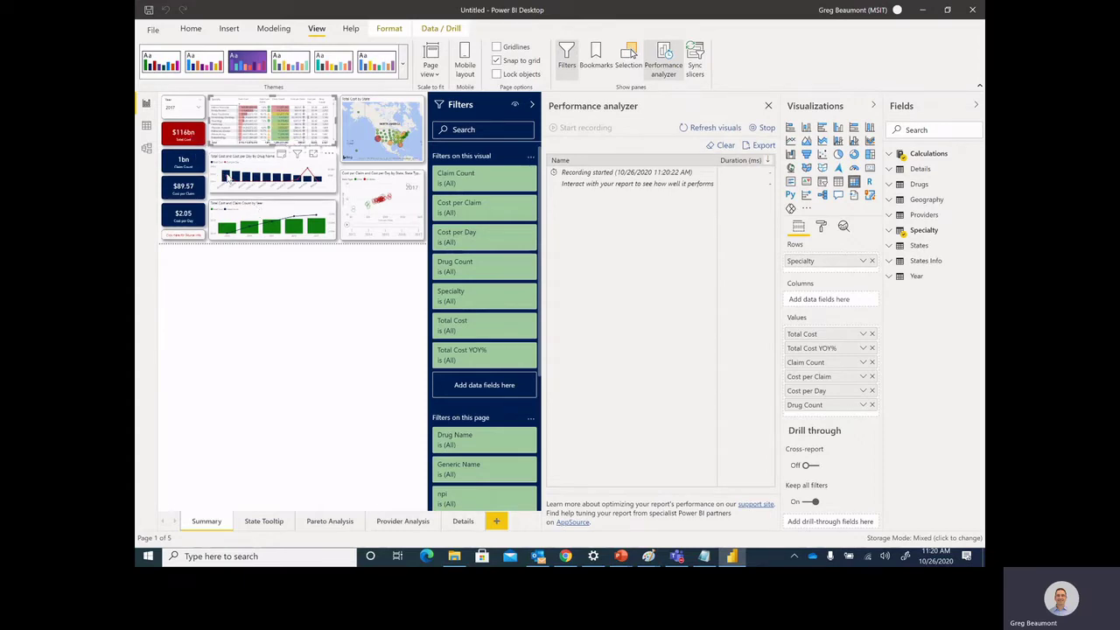
{"action": "left_click", "coordinate": [226, 177]}
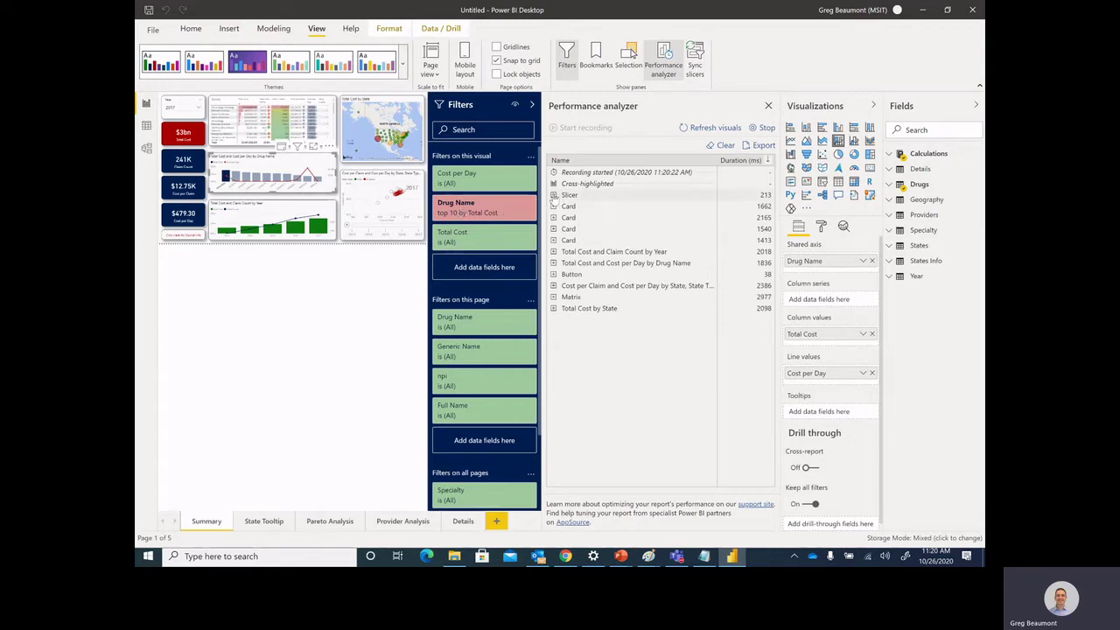
{"action": "left_click", "coordinate": [553, 195]}
{"action": "left_click", "coordinate": [553, 195]}
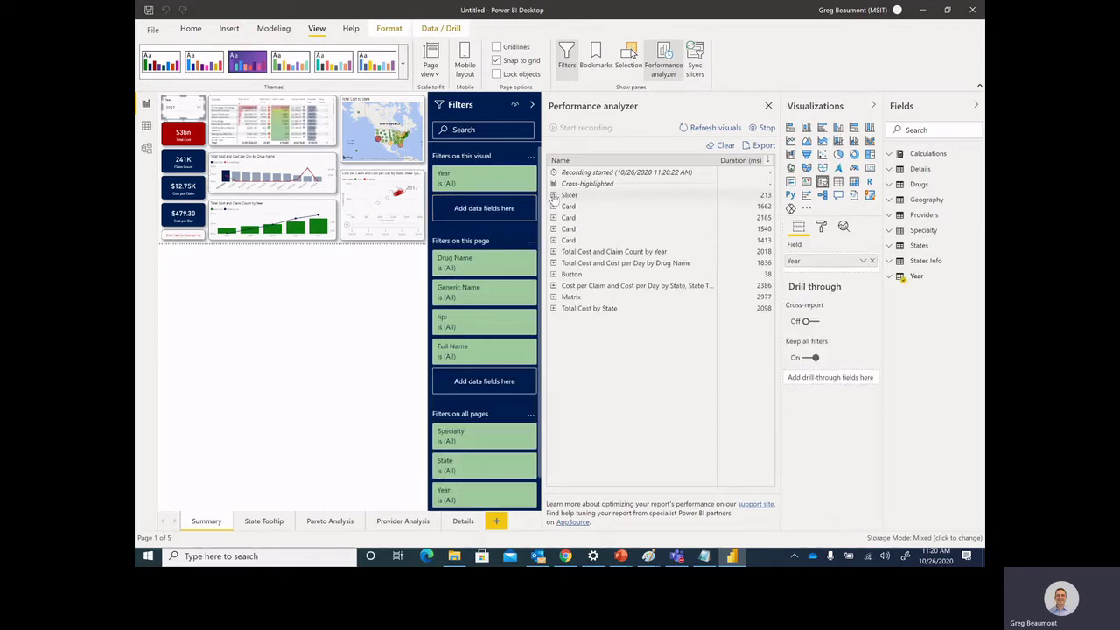
{"action": "left_click", "coordinate": [147, 149]}
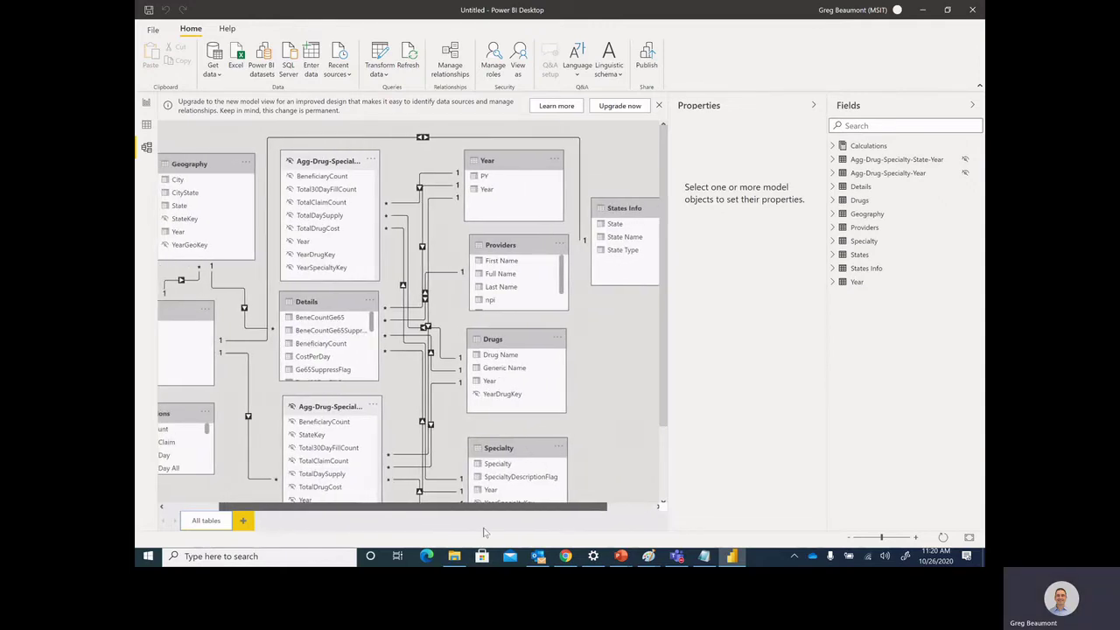
- Pan the model diagram so Details, dimension and aggregation tables are all visible
{"action": "left_click_drag", "start_coordinate": [483, 506], "coordinate": [467, 517]}
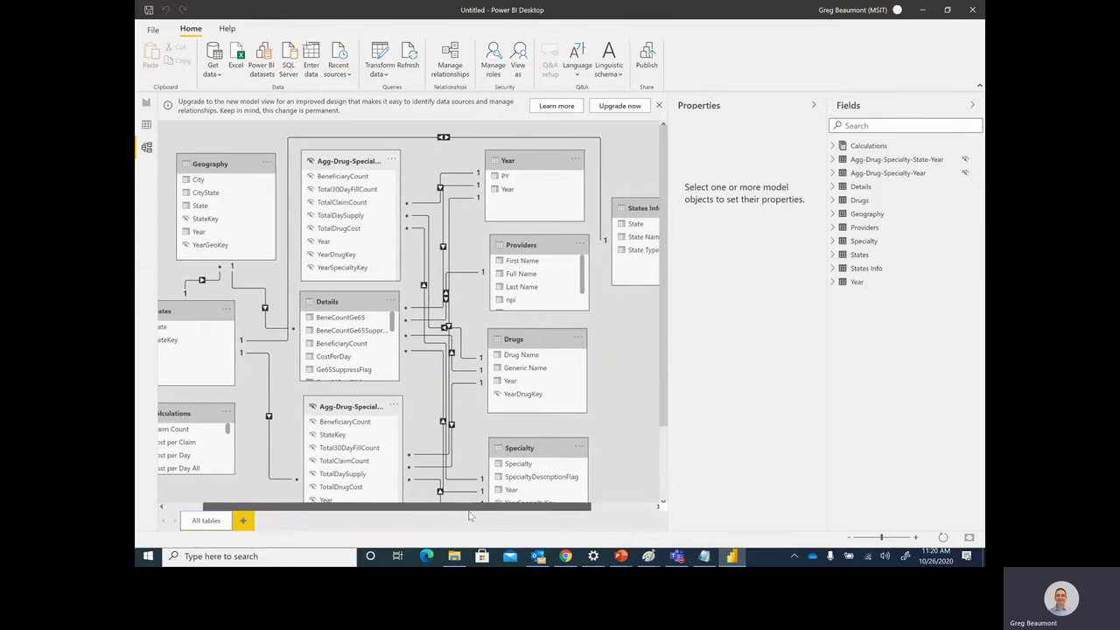
{"action": "mouse_move", "coordinate": [466, 518]}
{"action": "left_mouse_down"}
{"action": "mouse_move", "coordinate": [440, 518]}
{"action": "mouse_move", "coordinate": [449, 520]}
{"action": "left_mouse_up"}
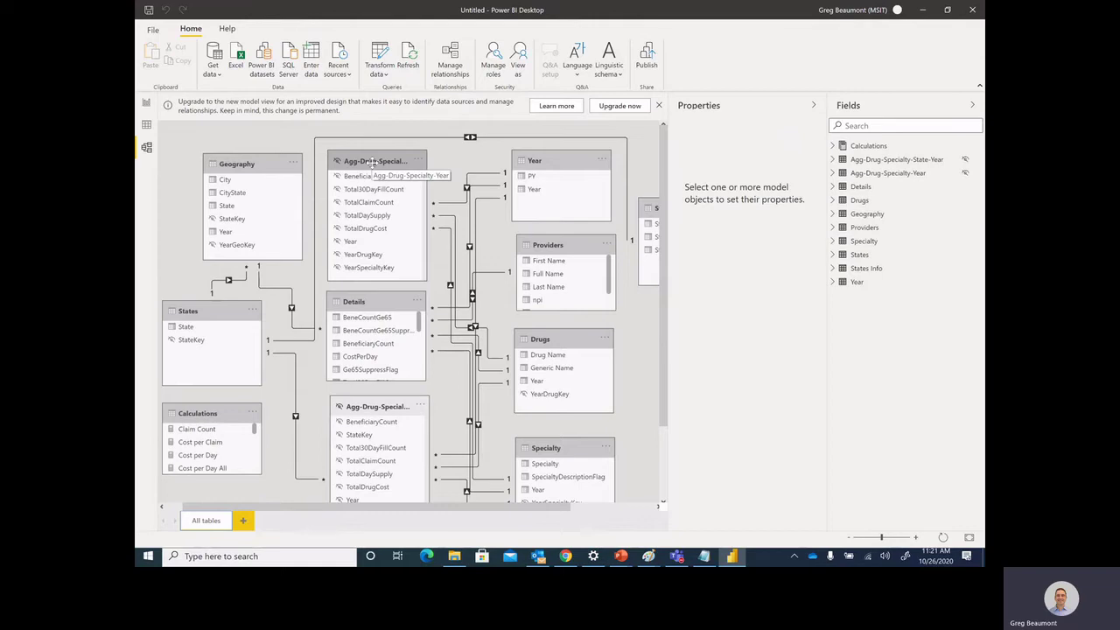
- Confirm Details uses DirectQuery storage mode and view the hidden Agg-Drug-Specialty-Year table's properties
{"action": "left_click", "coordinate": [377, 302]}
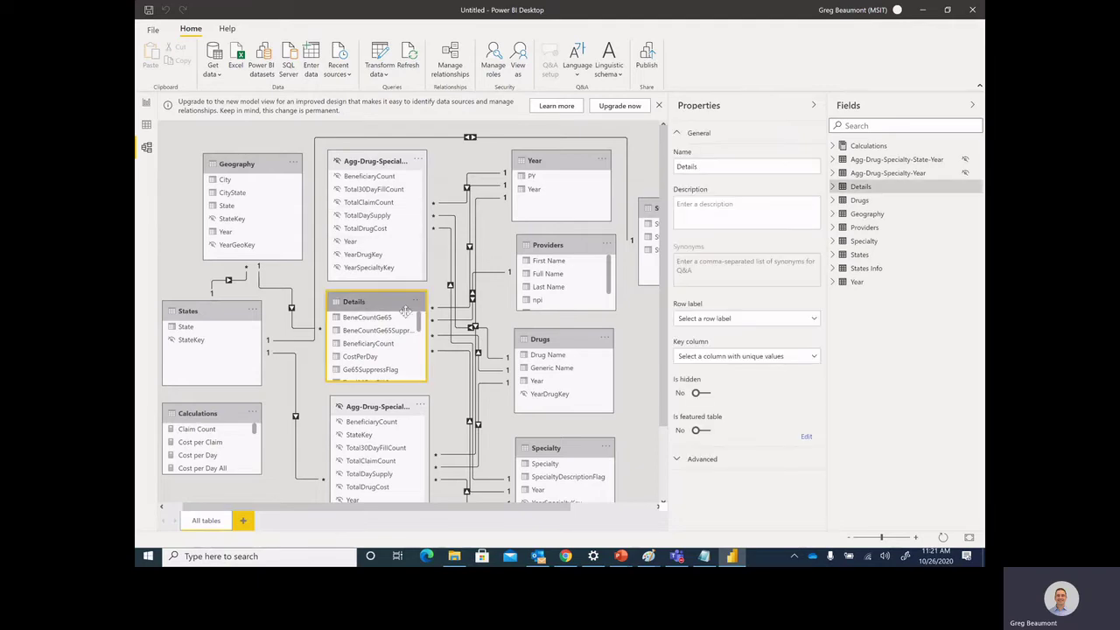
{"action": "left_click", "coordinate": [681, 465]}
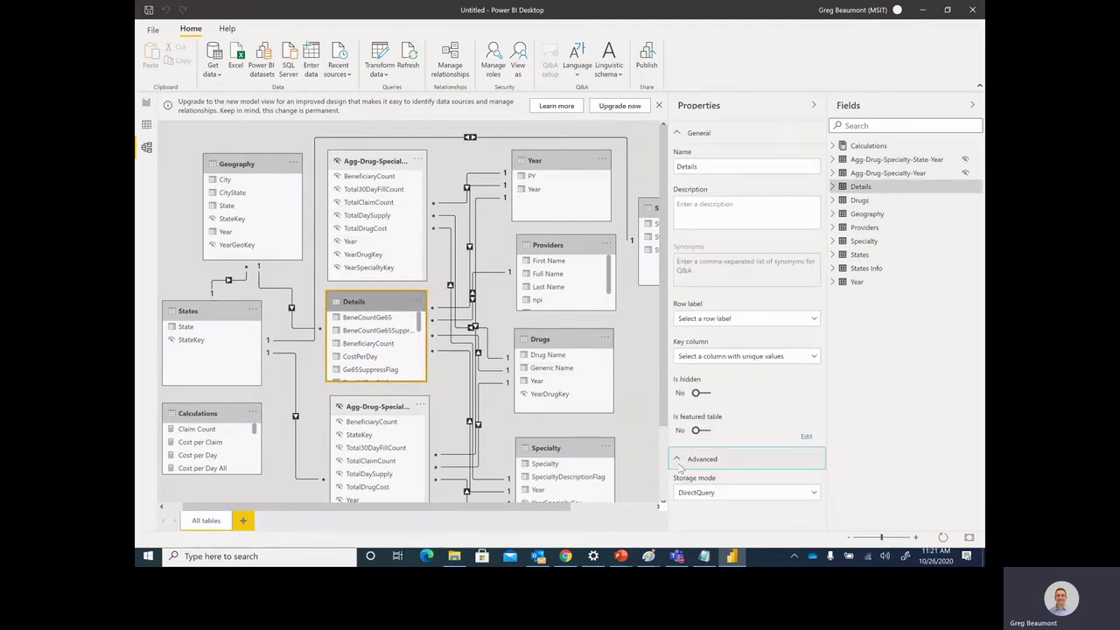
{"action": "left_click", "coordinate": [679, 463]}
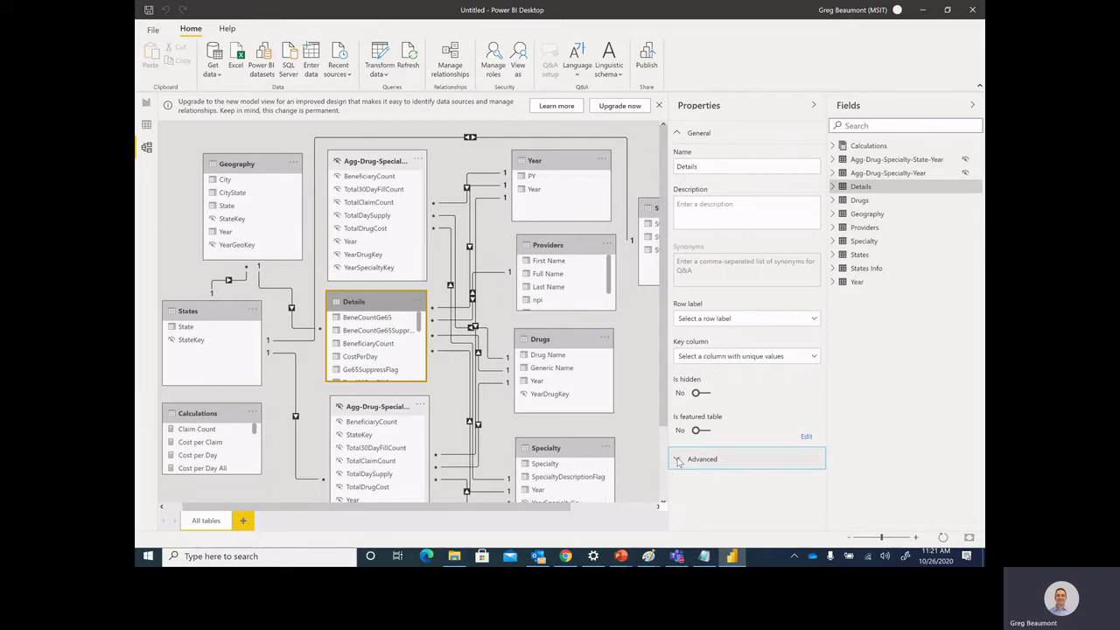
{"action": "left_click", "coordinate": [374, 156]}
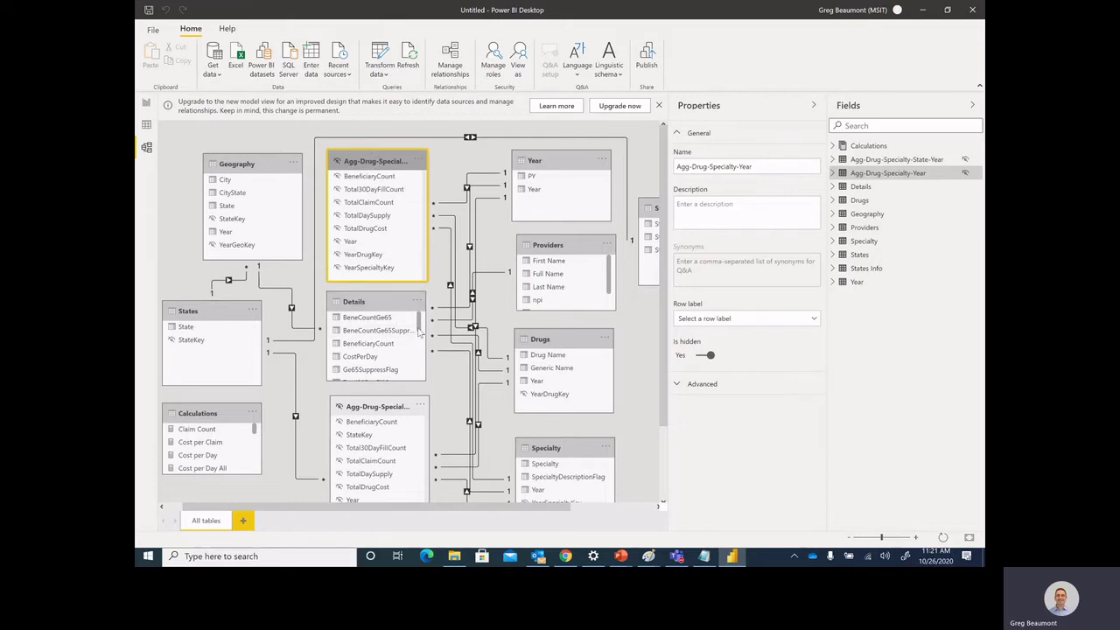
{"action": "scroll", "coordinate": [420, 327], "scroll_direction": "down", "scroll_amount": 1}
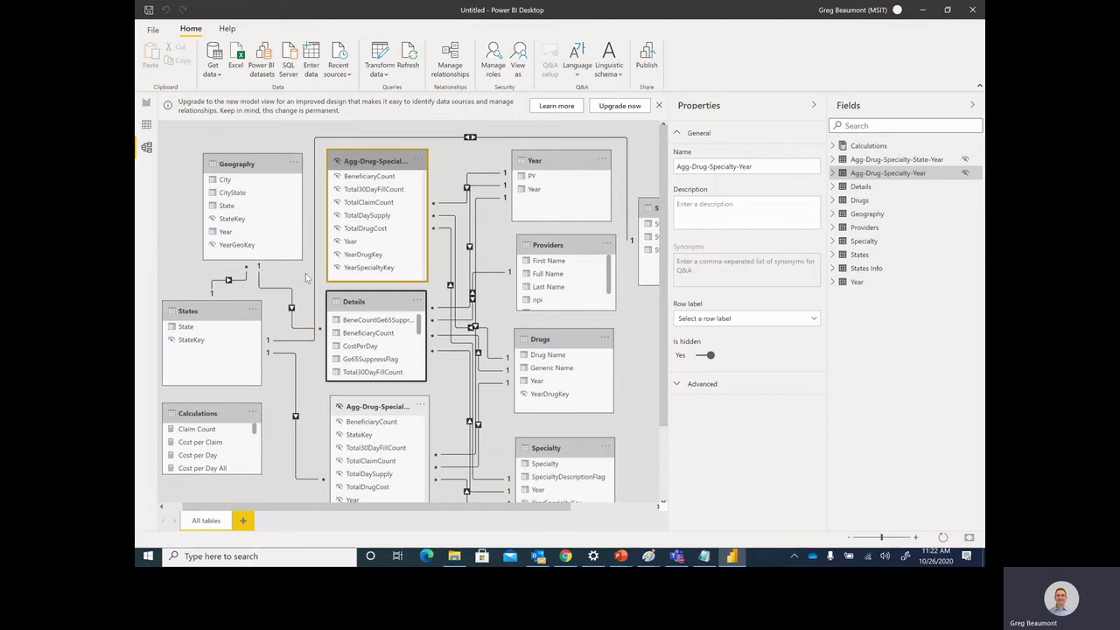
- Select Agg-Drug-Specialty-State-Year and view its 3,746,529 rows in Data view
{"action": "left_click", "coordinate": [378, 408]}
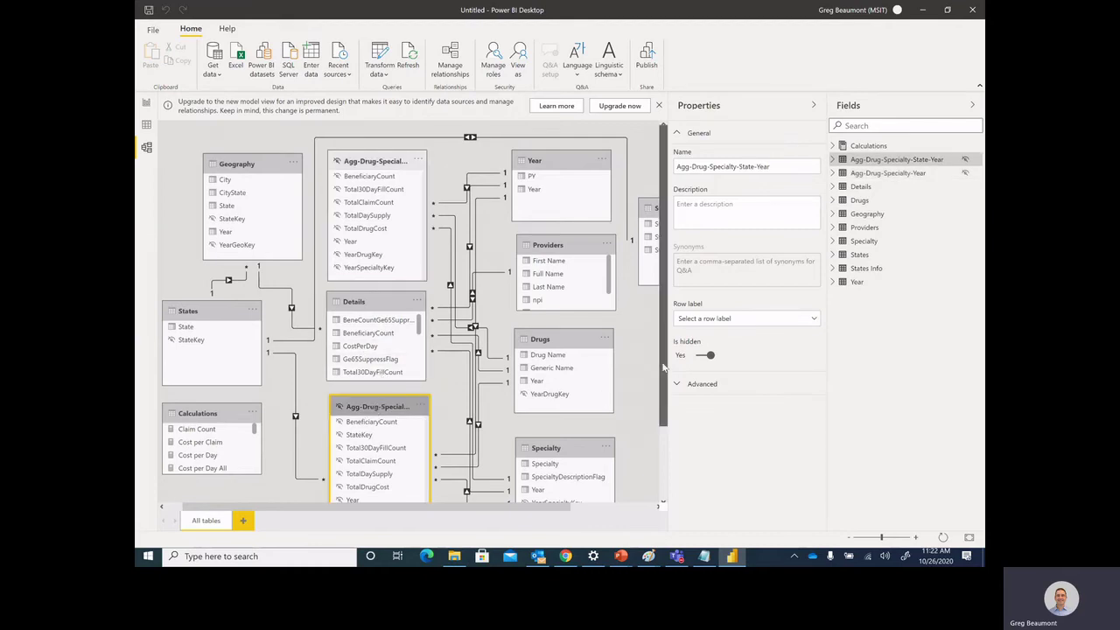
{"action": "left_click_drag", "start_coordinate": [659, 363], "coordinate": [672, 456]}
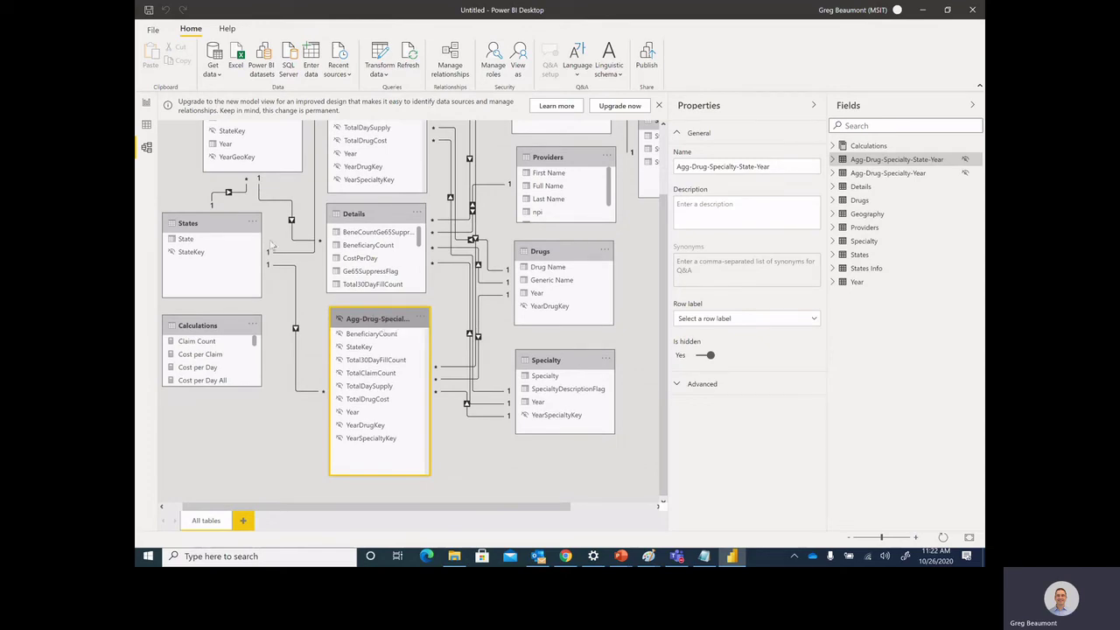
{"action": "left_click", "coordinate": [147, 126]}
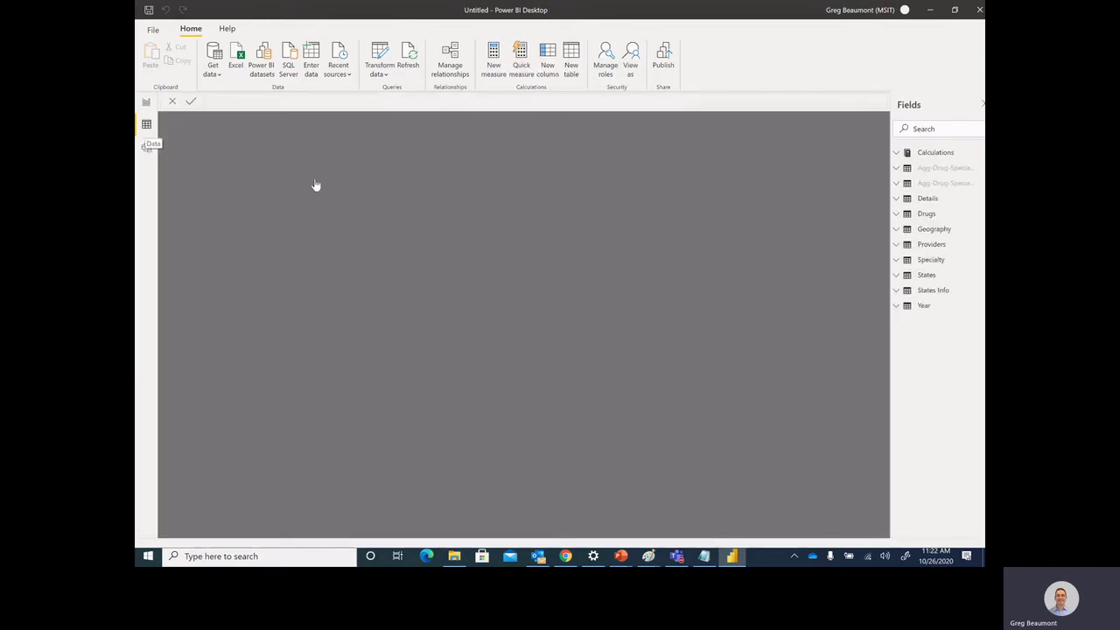
- Review the 3,746,529 rows of the Agg-Drug-Specialty-State-Year table, then return to the model diagram
{"action": "left_click", "coordinate": [938, 169]}
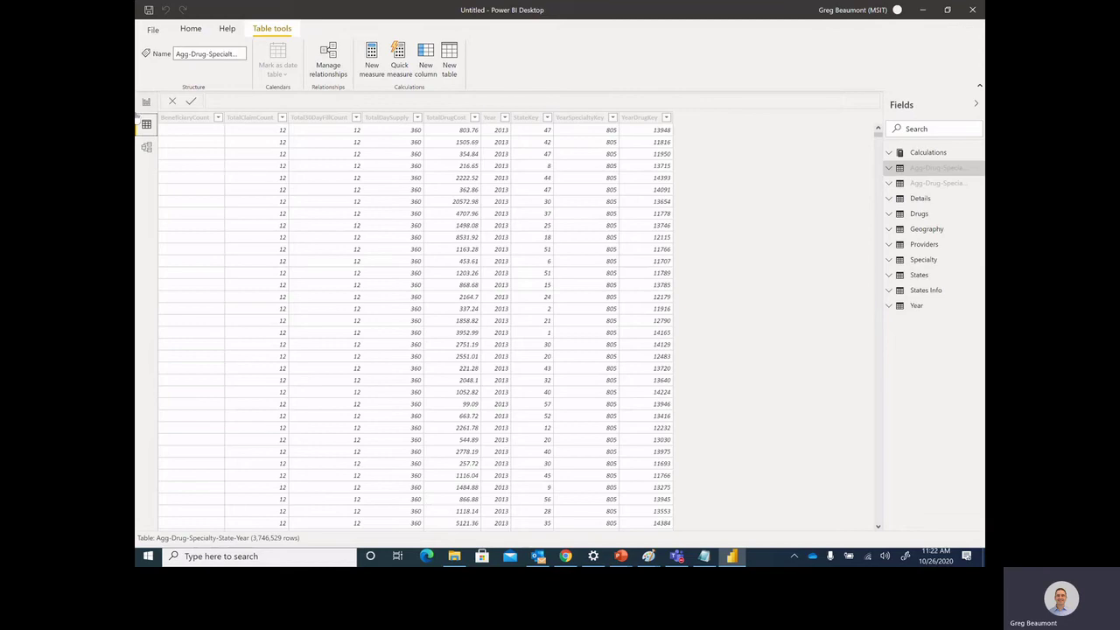
{"action": "left_click", "coordinate": [147, 147]}
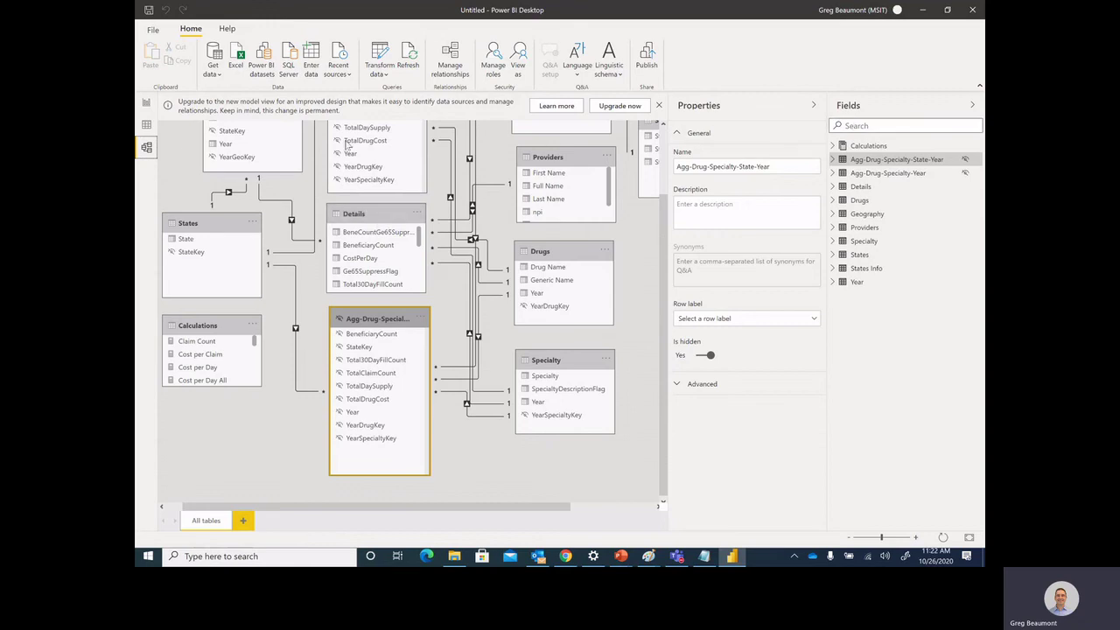
- Return to the Summary report page and check that Details uses DirectQuery from SQL Server
{"action": "left_click", "coordinate": [149, 104]}
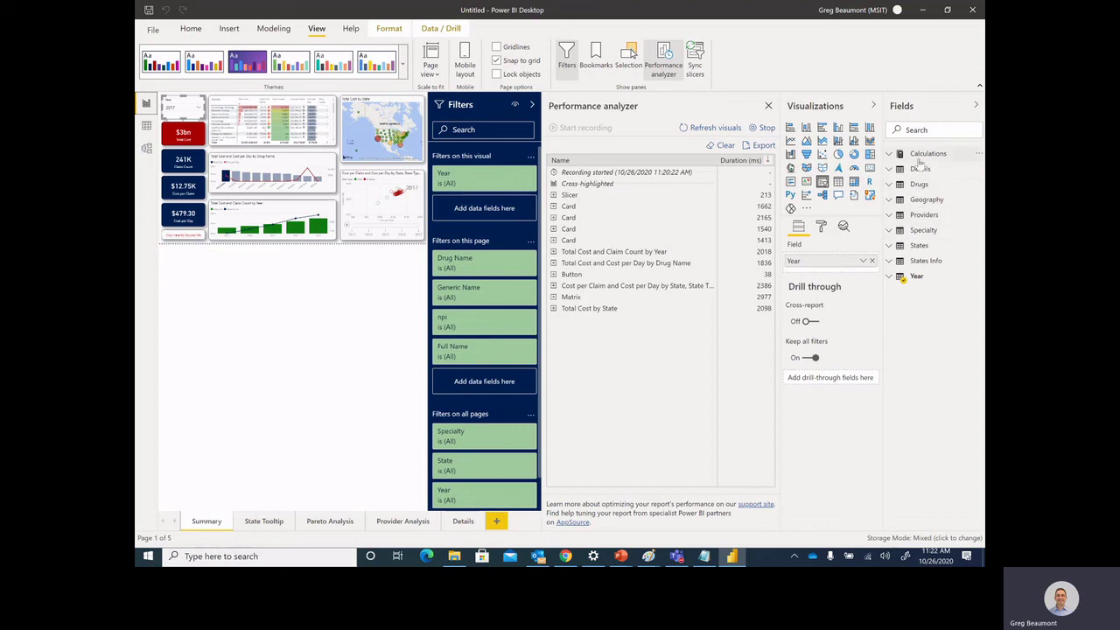
{"action": "mouse_move", "coordinate": [921, 173]}
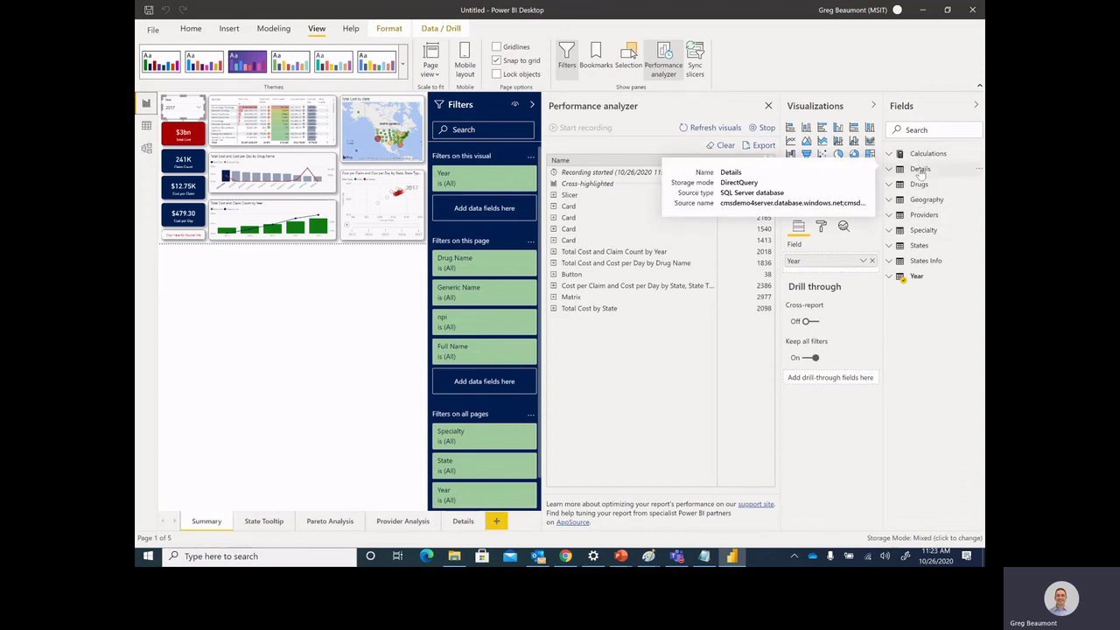